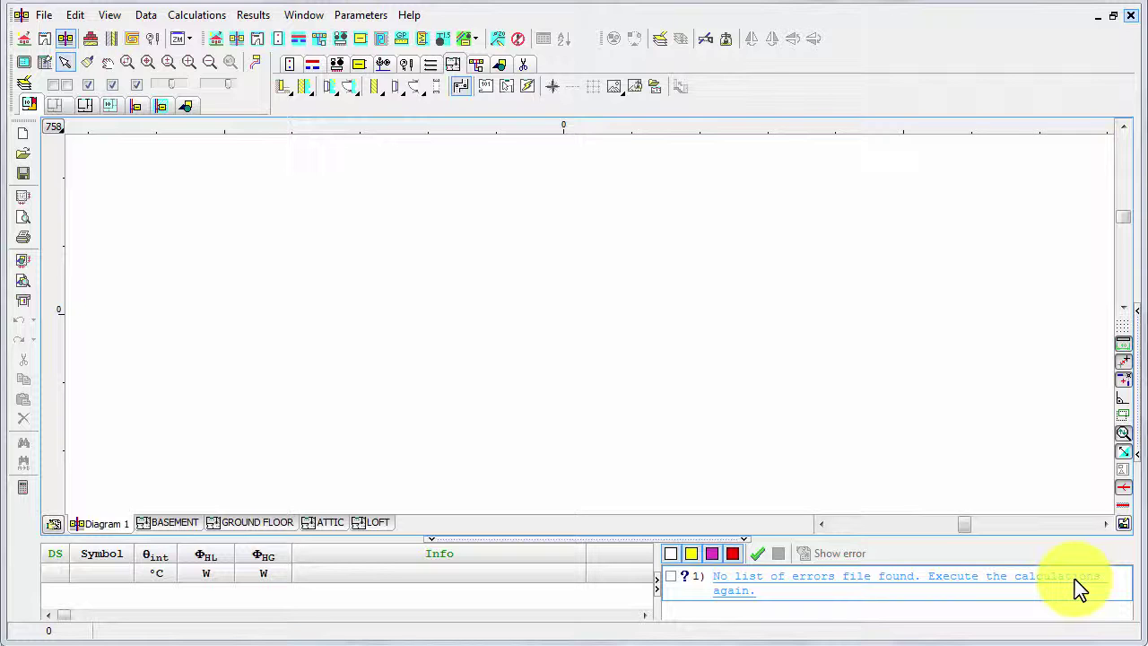
Go to Global data > Radiators and pick the Panel radiator VK row in the default list
left_click(24, 40)
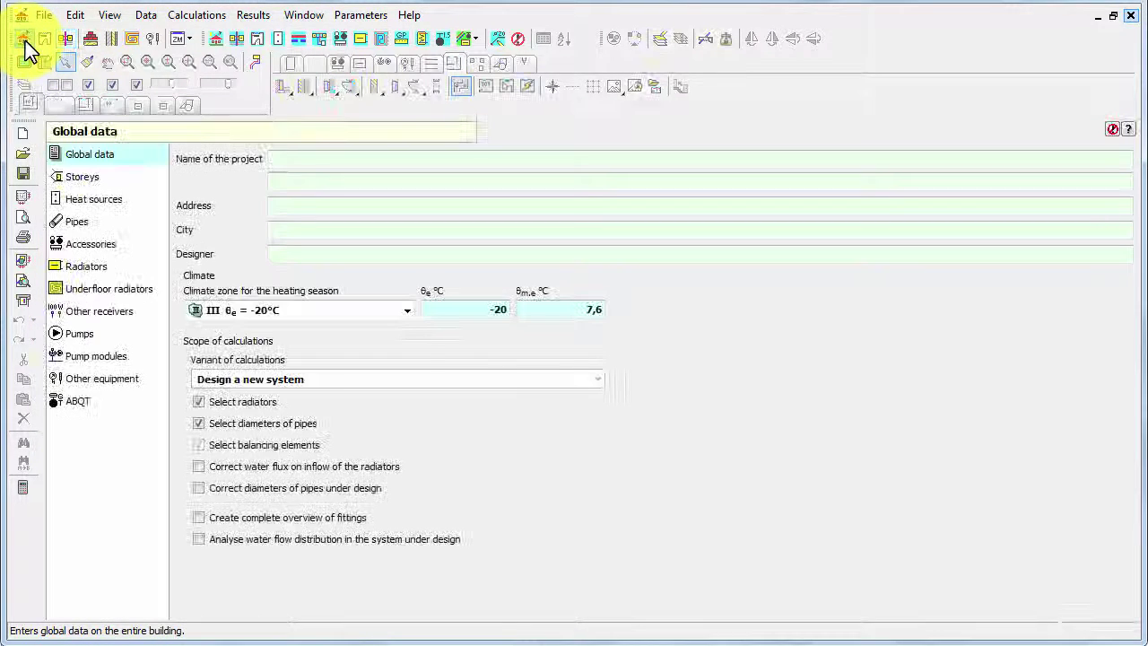
left_click(88, 268)
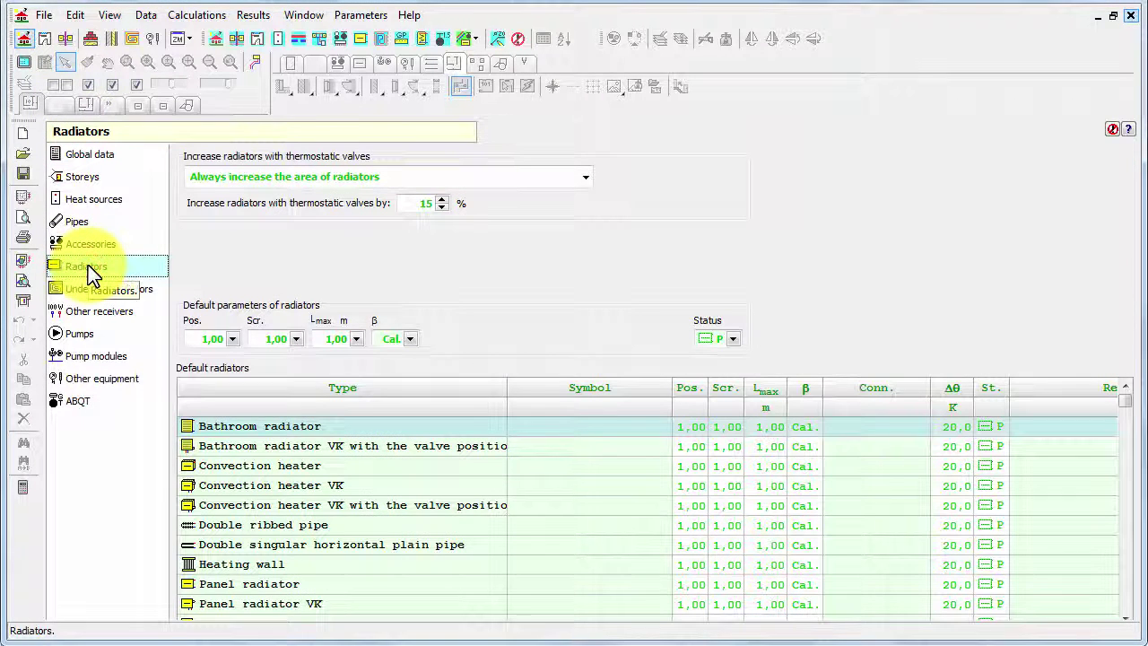
double_click(333, 603)
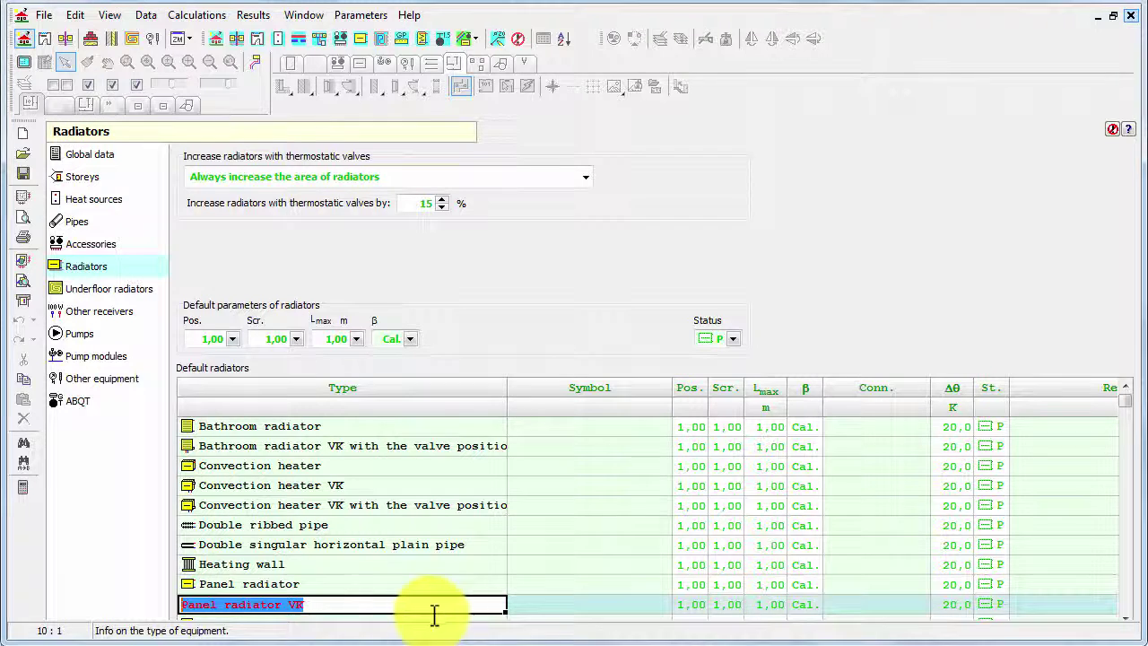
Open the radiator catalogue from Panel radiator VK's Symbol cell and filter it to PURMO
left_click(538, 604)
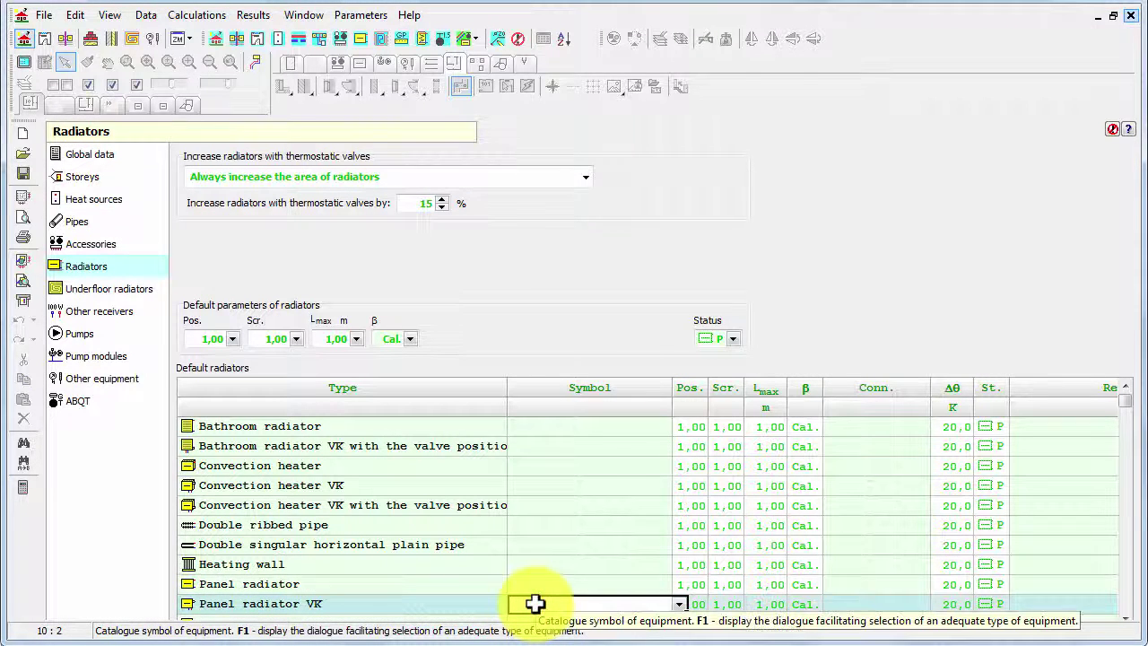
left_click(681, 604)
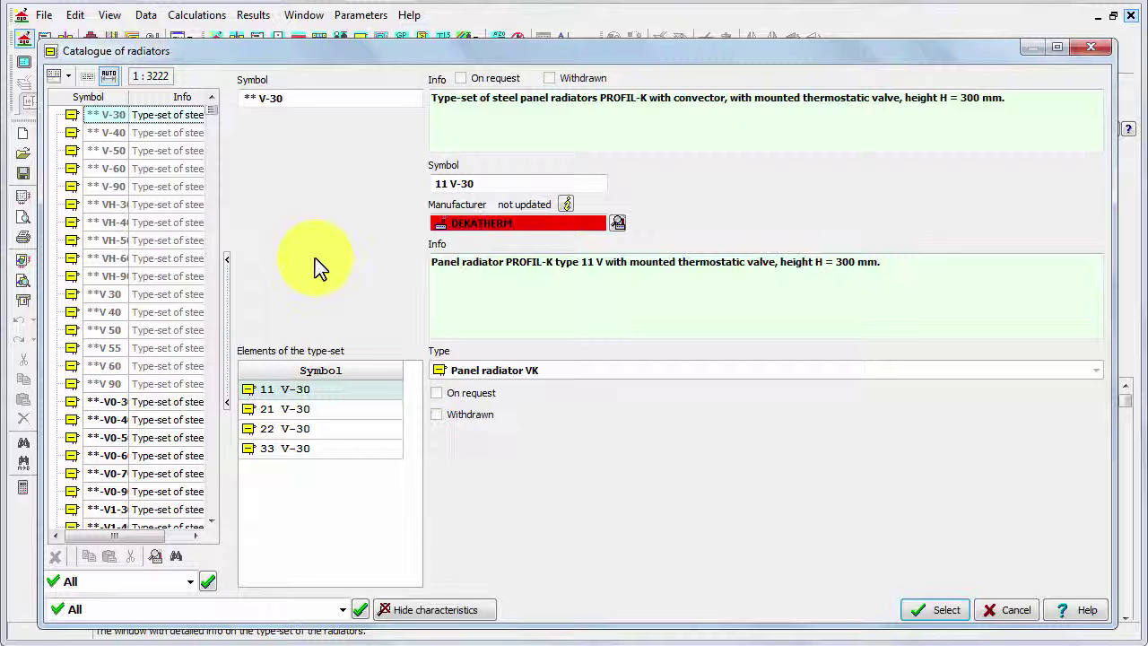
left_click(191, 582)
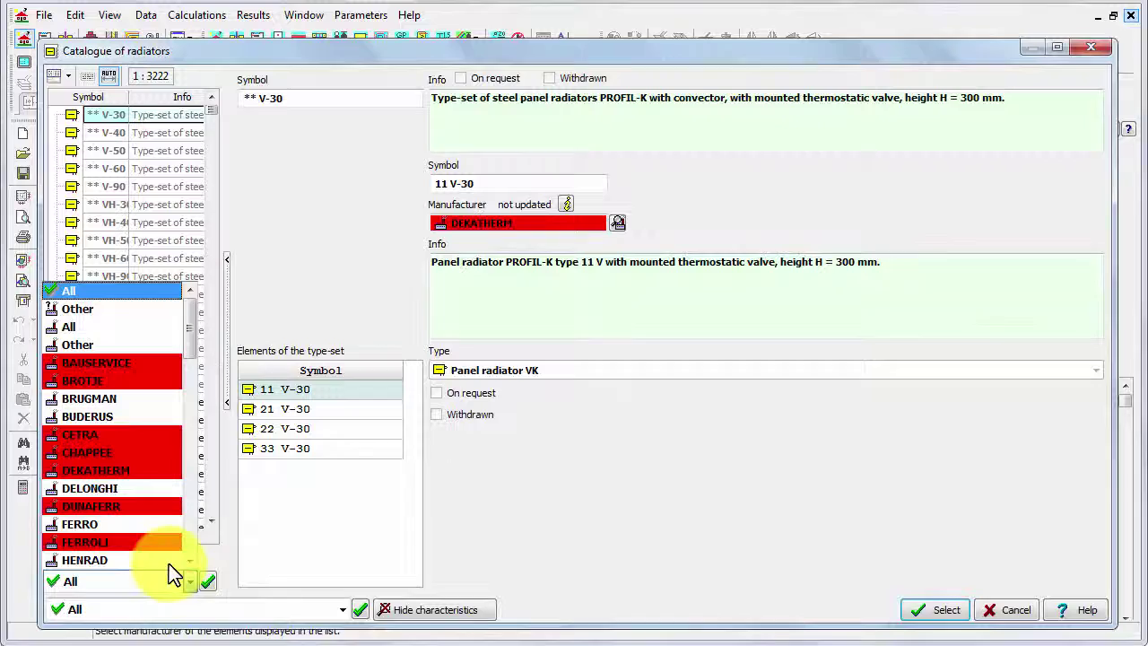
scroll(142, 538, "down", 4)
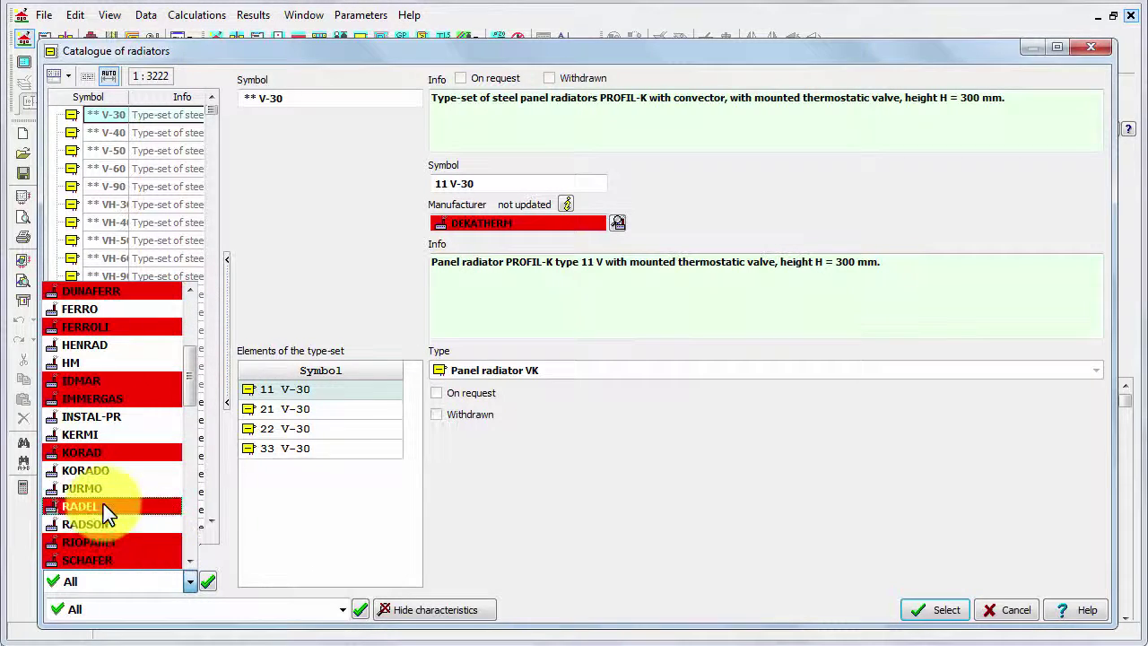
left_click(98, 491)
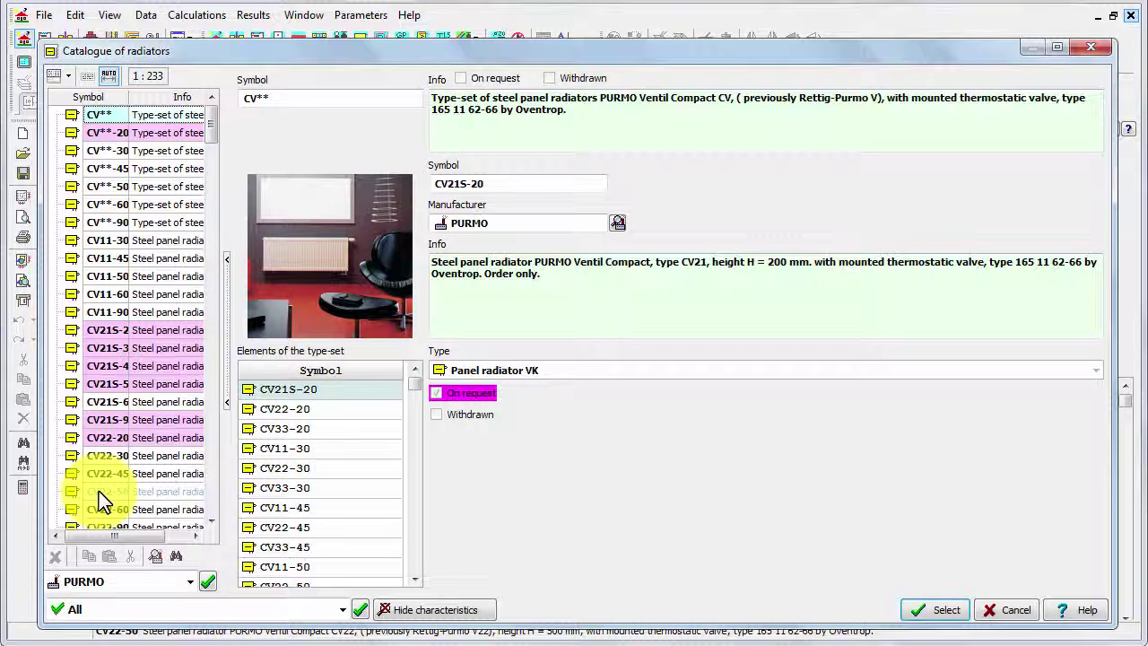
Show CV11-60's dimensions table: lengths 0.4–3.0 m, outputs 407–3055 W at 75/65/20 °C
left_click(102, 298)
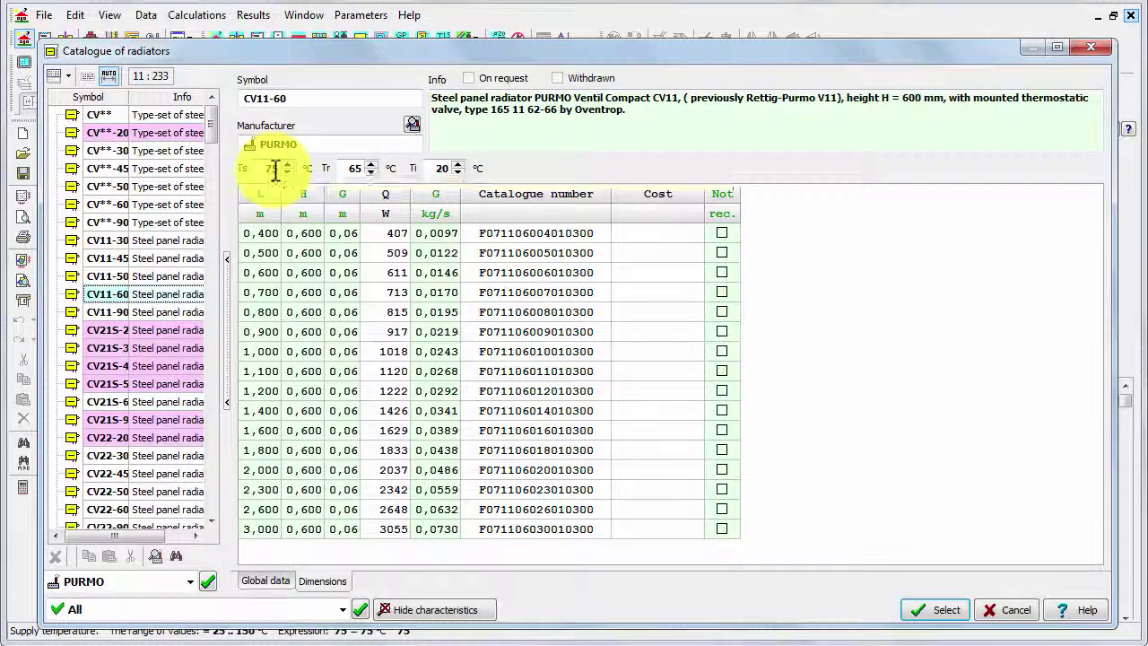
Select the CV**-60 type-set and review its CV11-60 and CV33-60 elements, ending on CV11-60
left_click(110, 207)
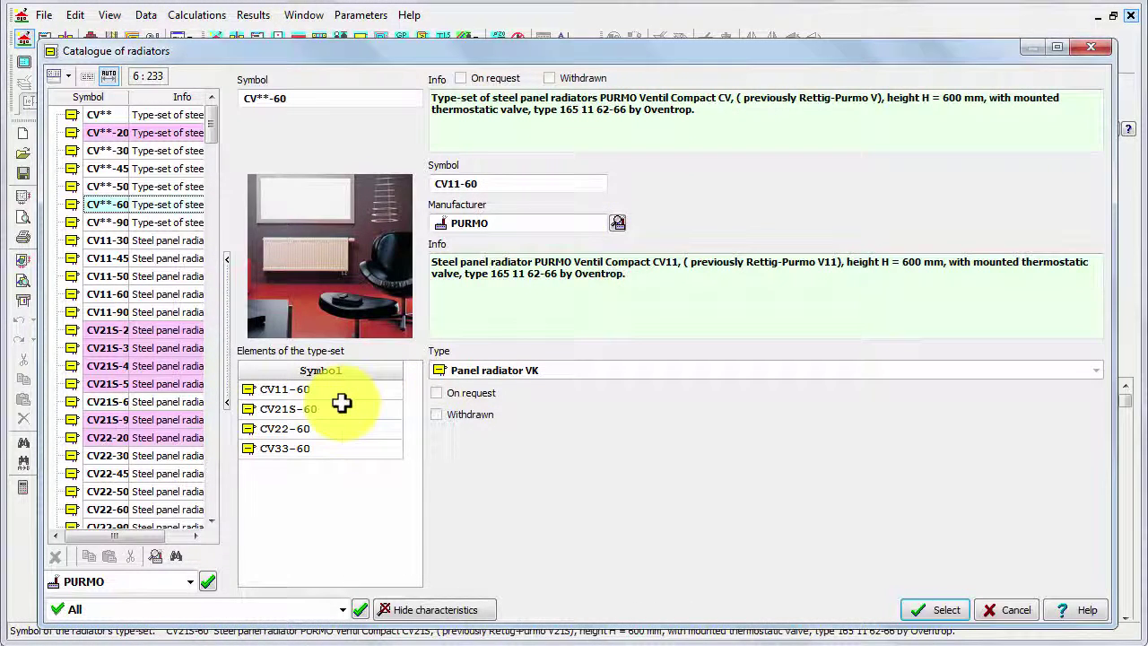
mouse_move(350, 399)
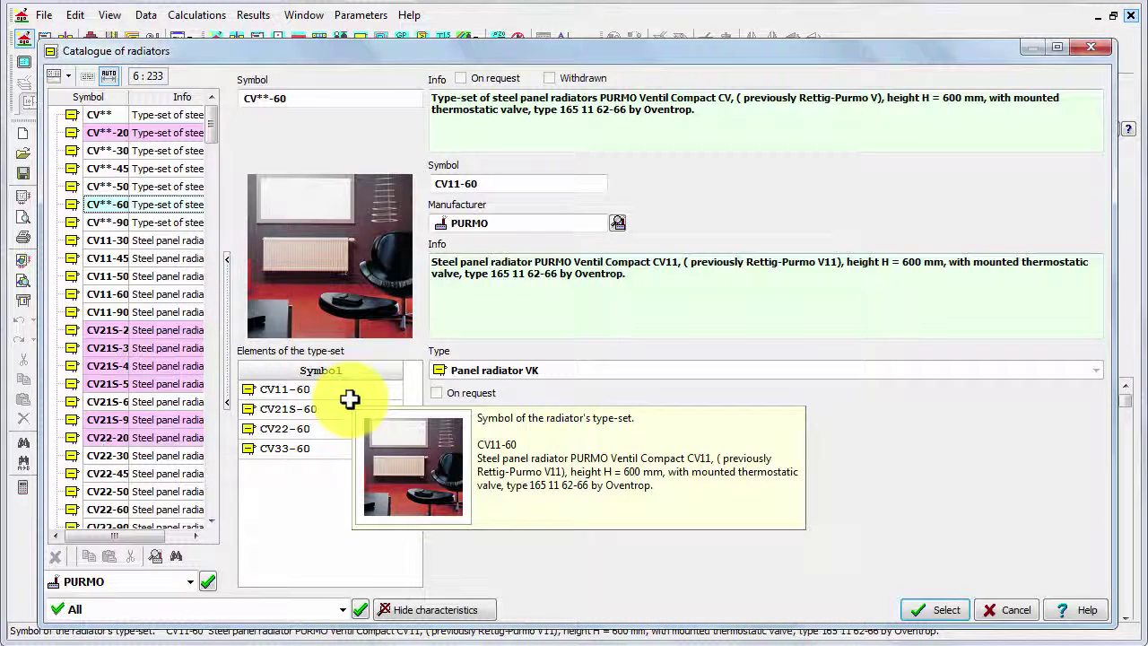
left_click(345, 392)
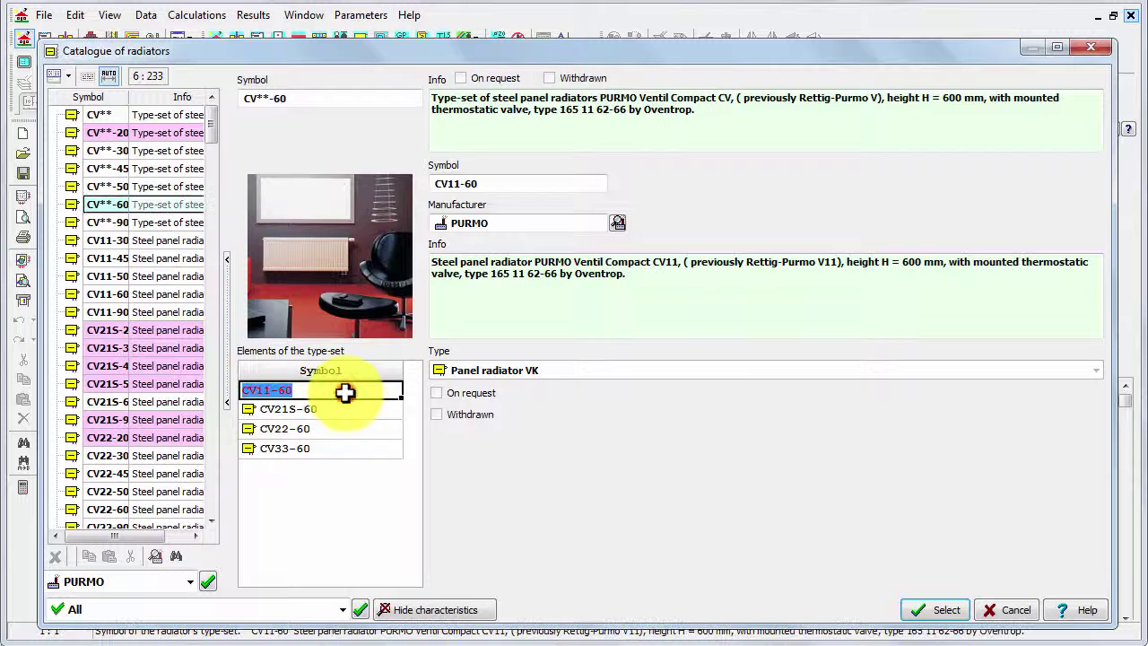
left_click(336, 448)
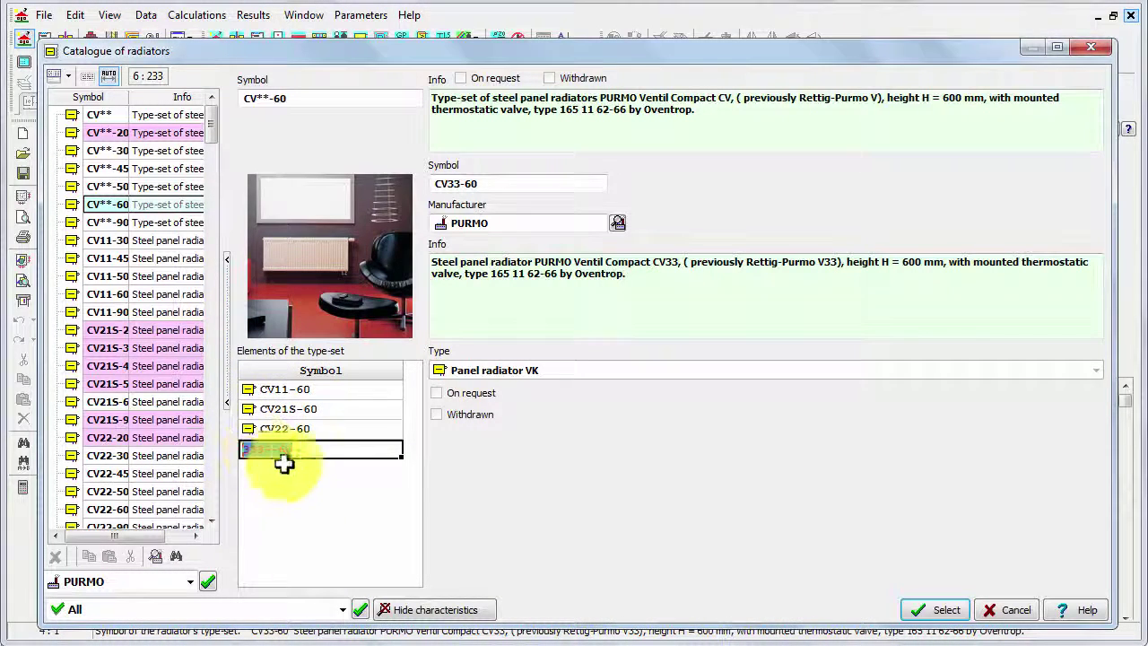
mouse_move(308, 466)
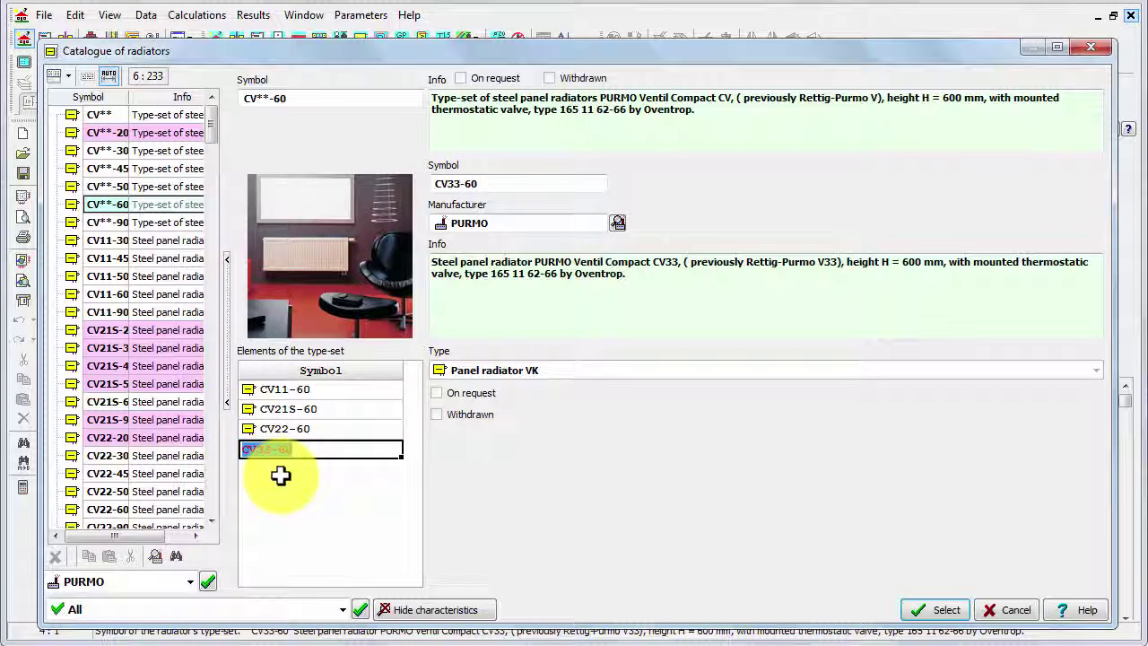
left_click(331, 390)
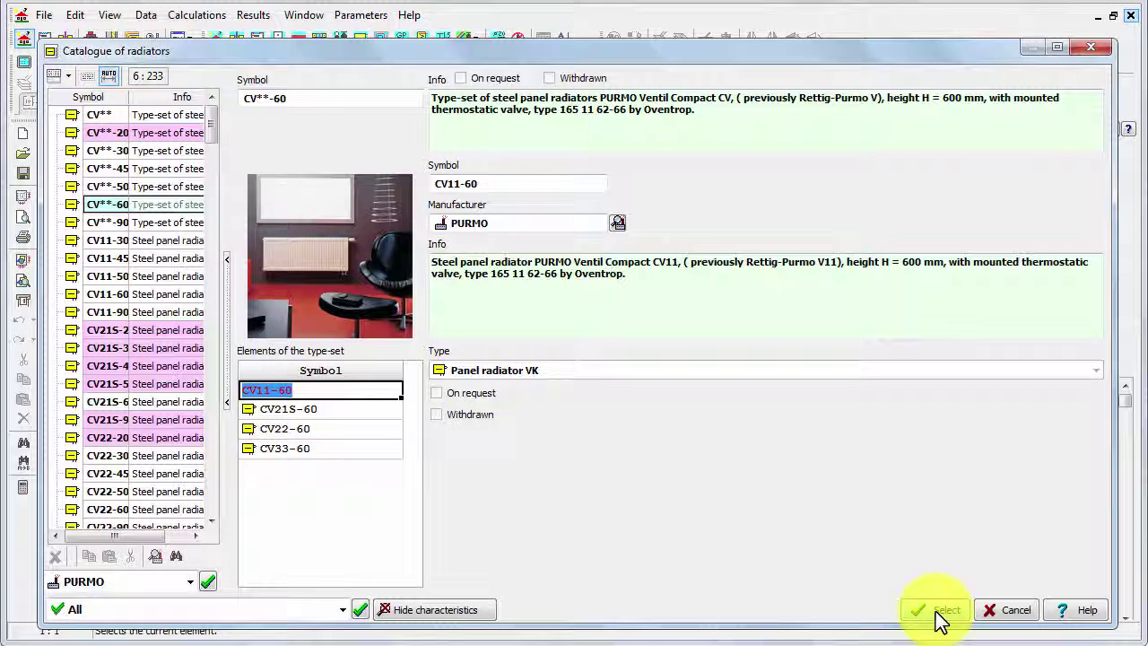
Confirm CV**-60 as the Panel radiator VK symbol and close the Data menu
left_click(939, 612)
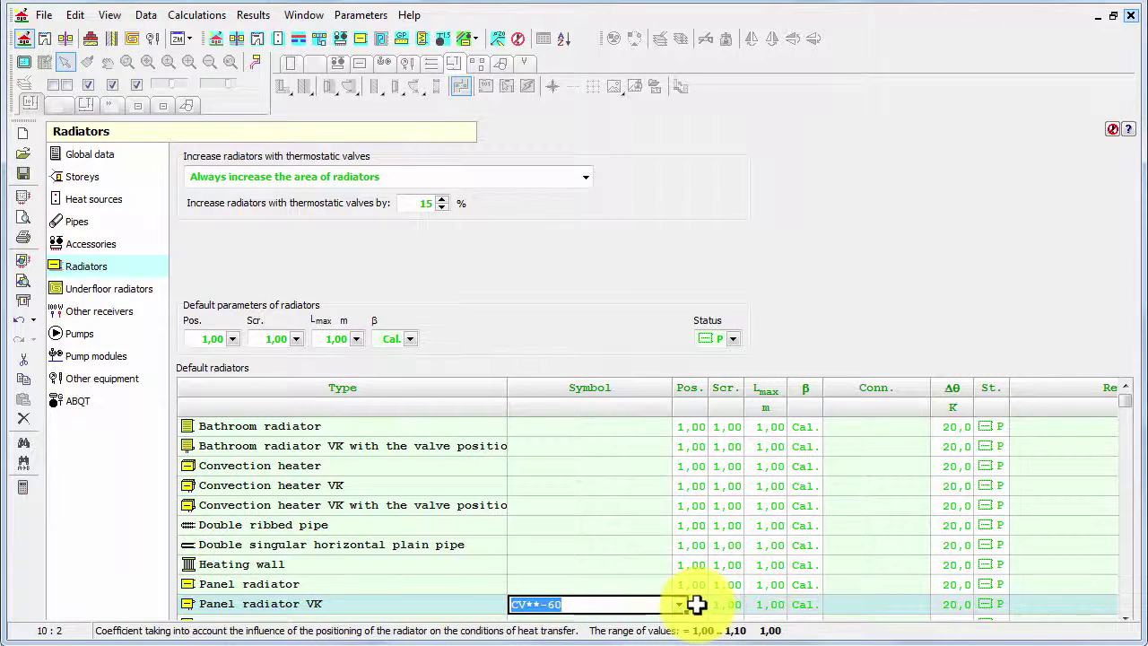
left_click(696, 604)
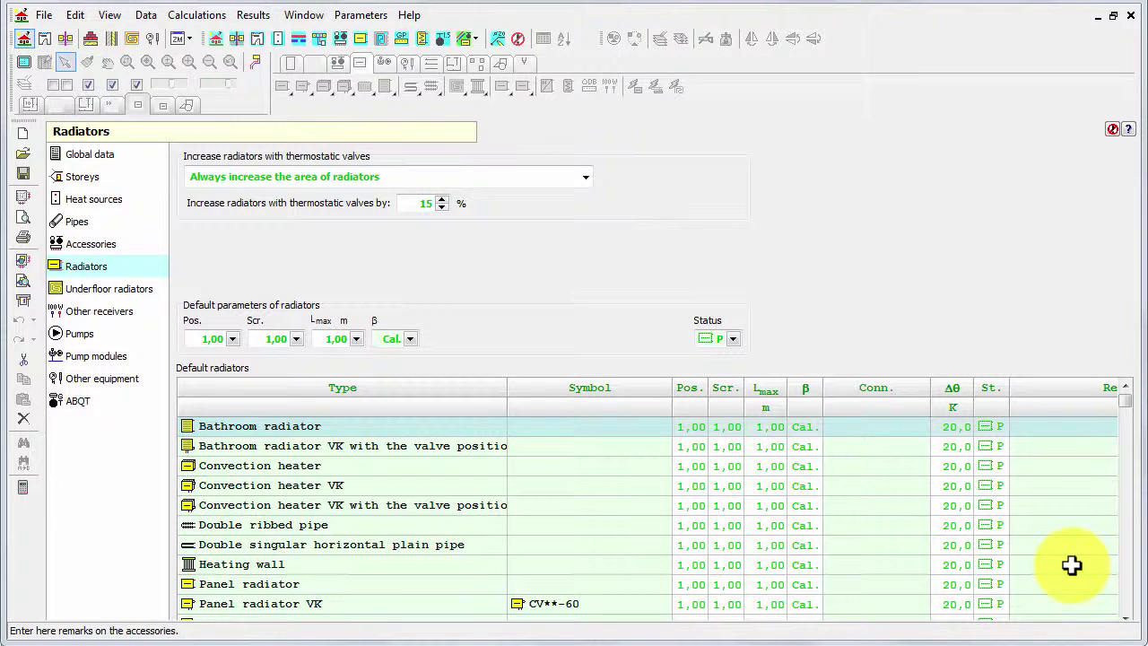
left_click(144, 16)
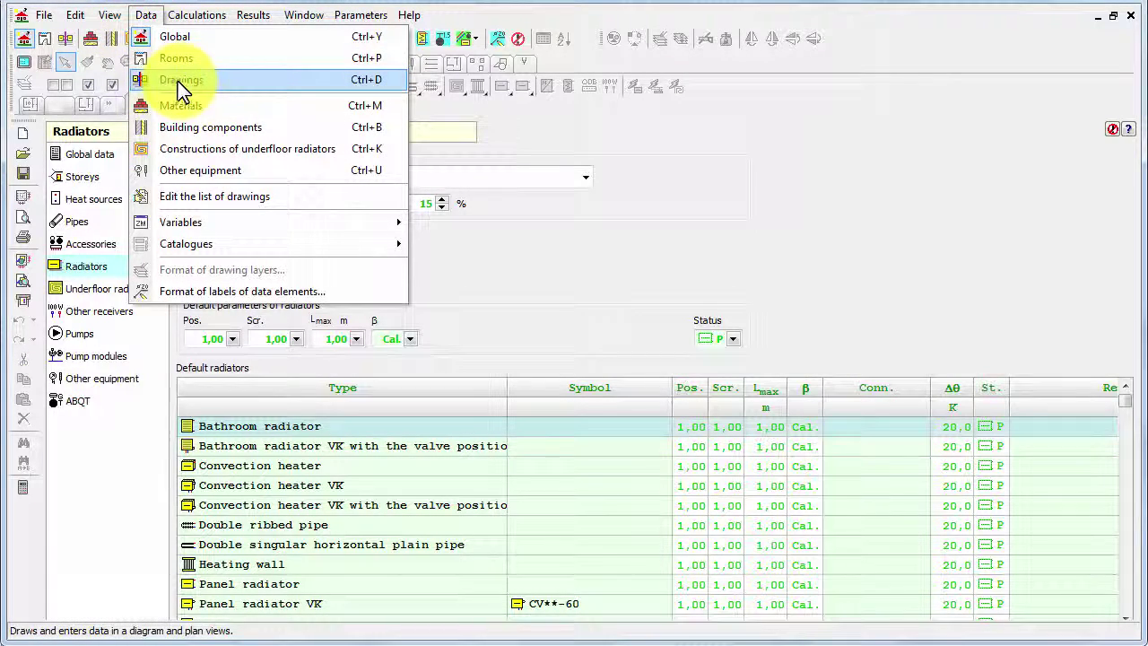
left_click(68, 44)
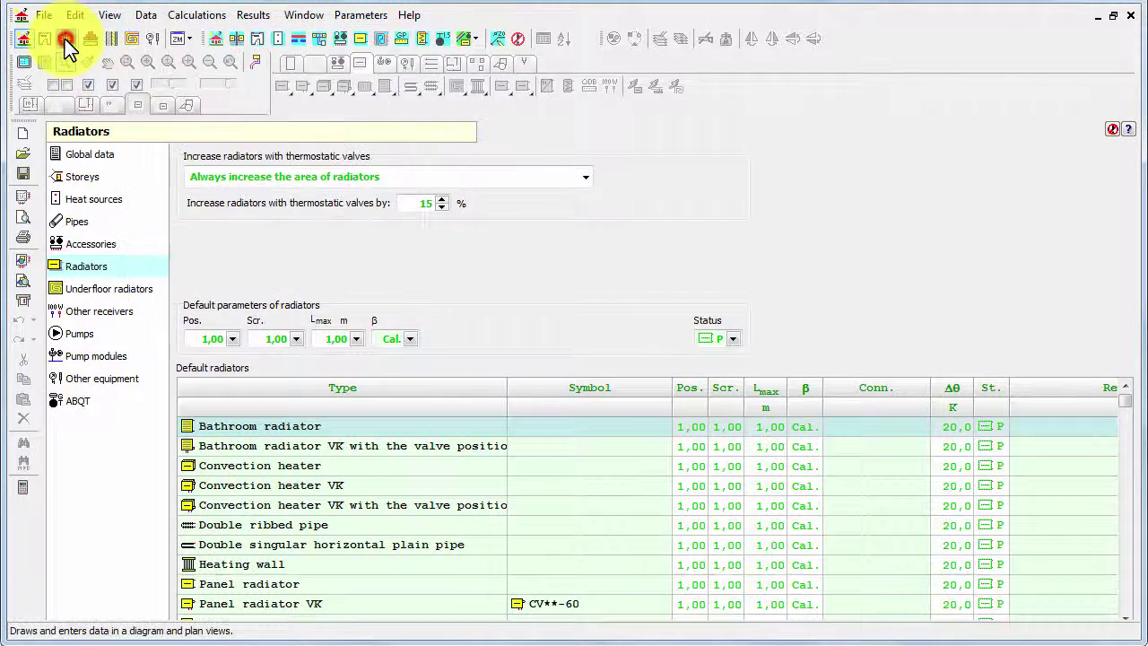
Switch to the BASEMENT plan showing Boiler room 01 and Staircase 02
left_click(68, 44)
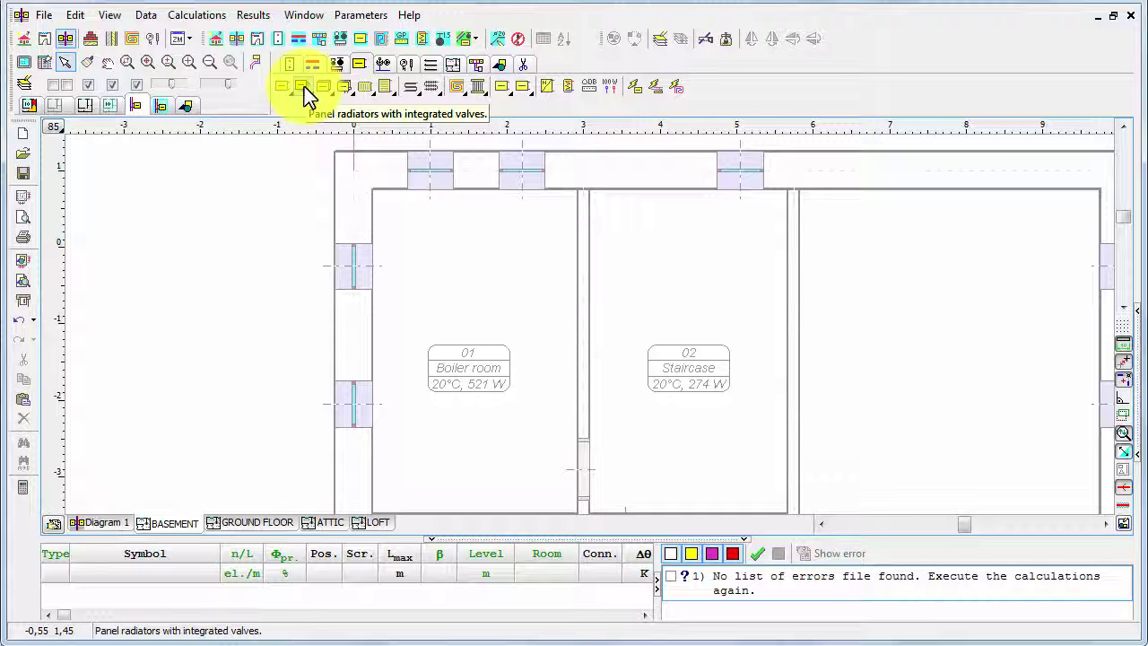
Insert CV**-60 panel radiators under the left and top windows and on the internal wall
left_click(305, 90)
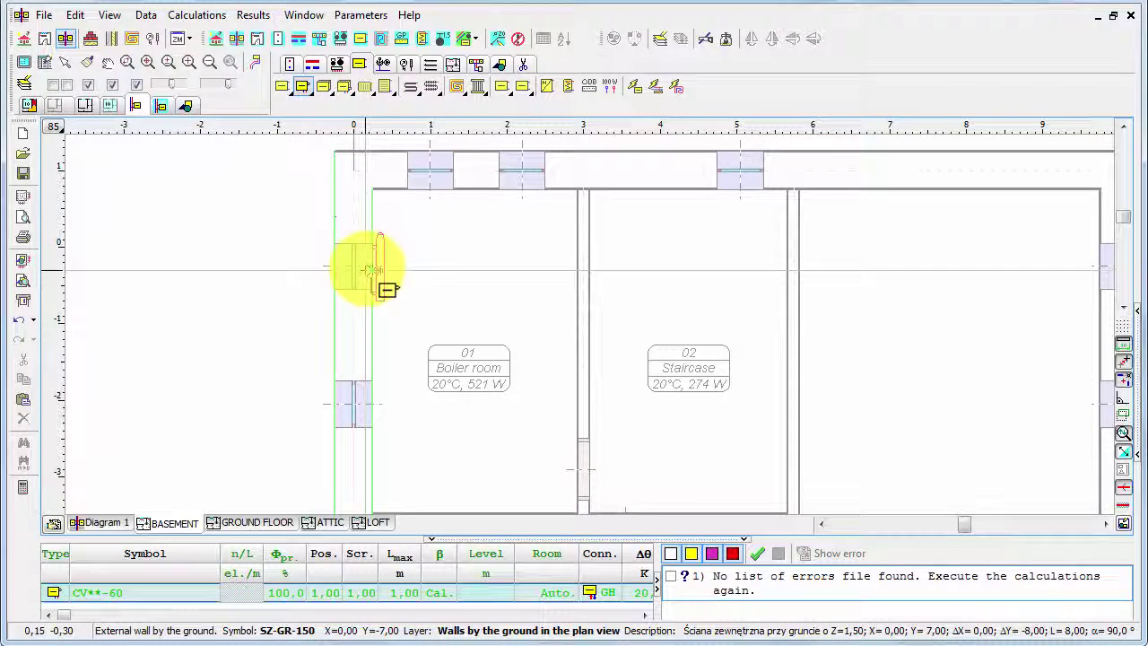
left_click(363, 265)
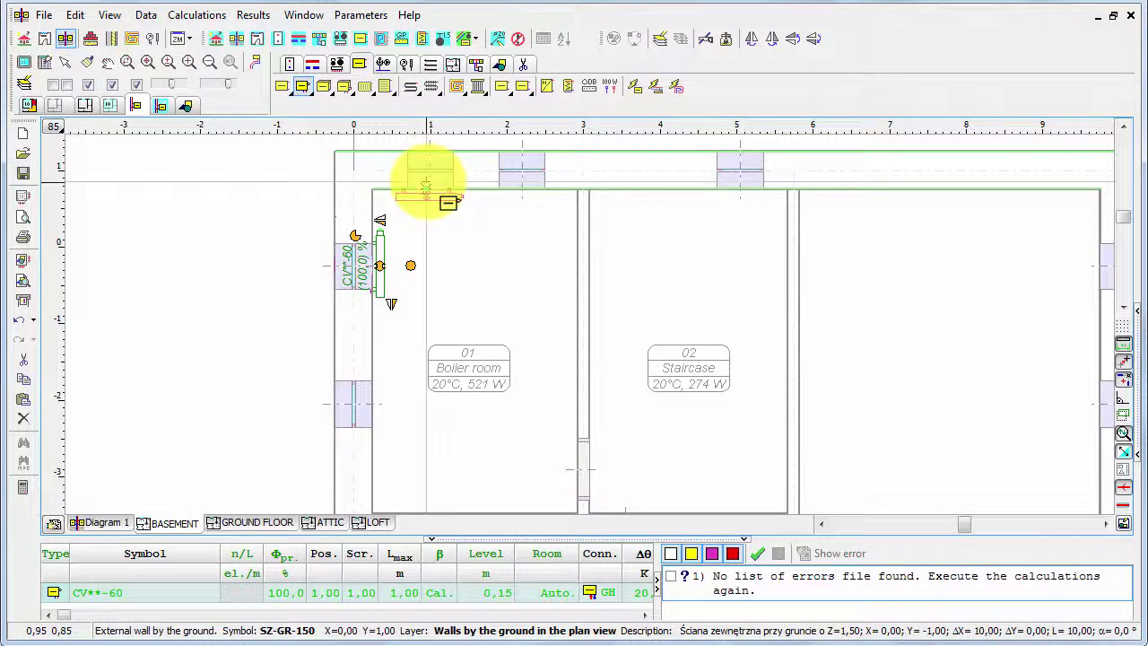
left_click(427, 191)
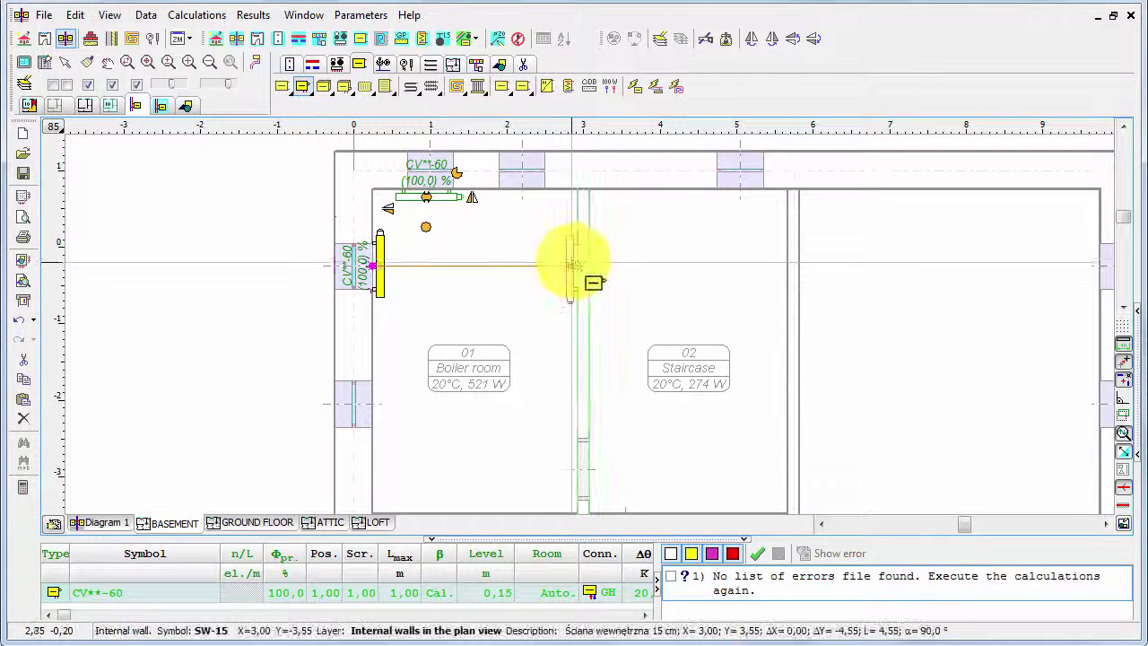
left_click(571, 265)
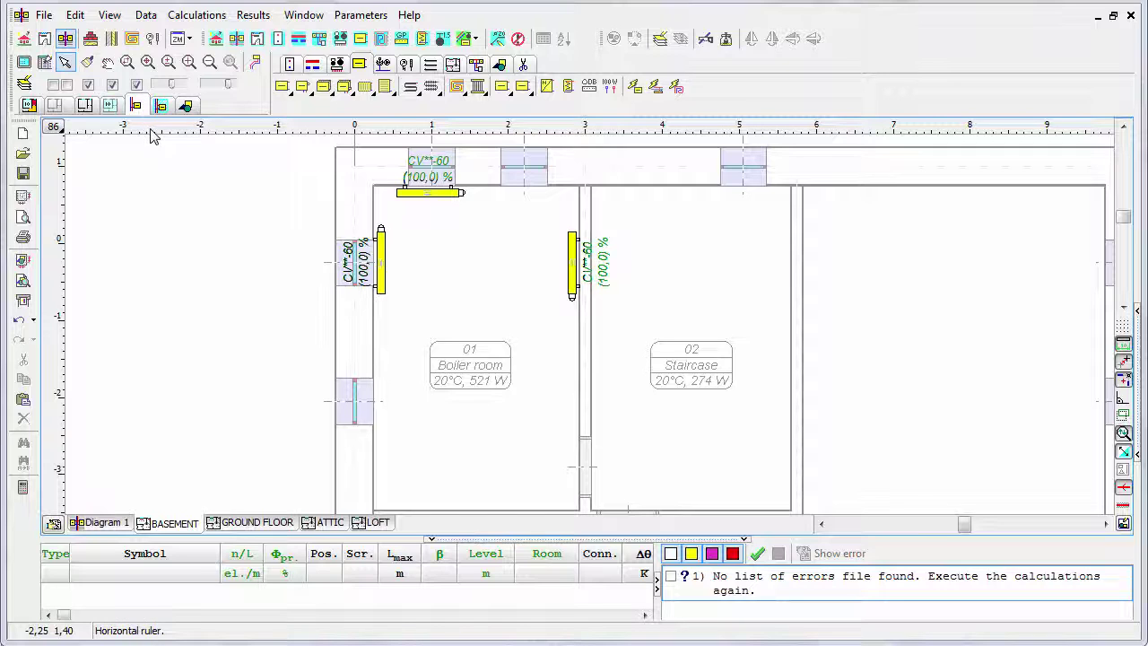
Select all radiators on the basement plan and delete them
left_click(304, 287)
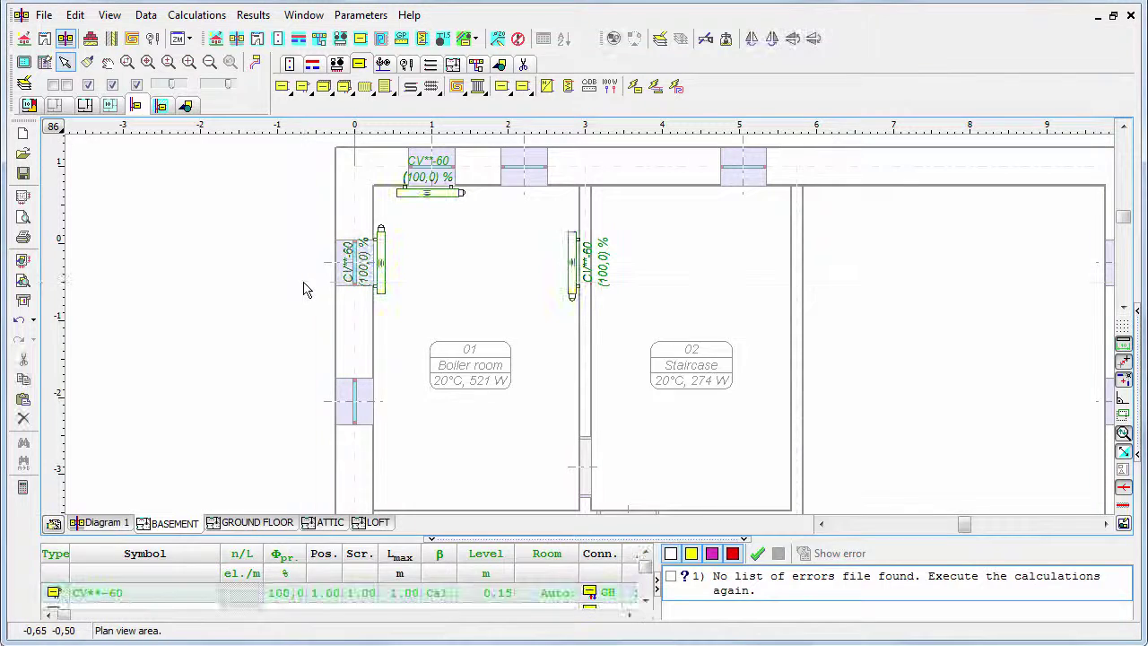
left_click(138, 107)
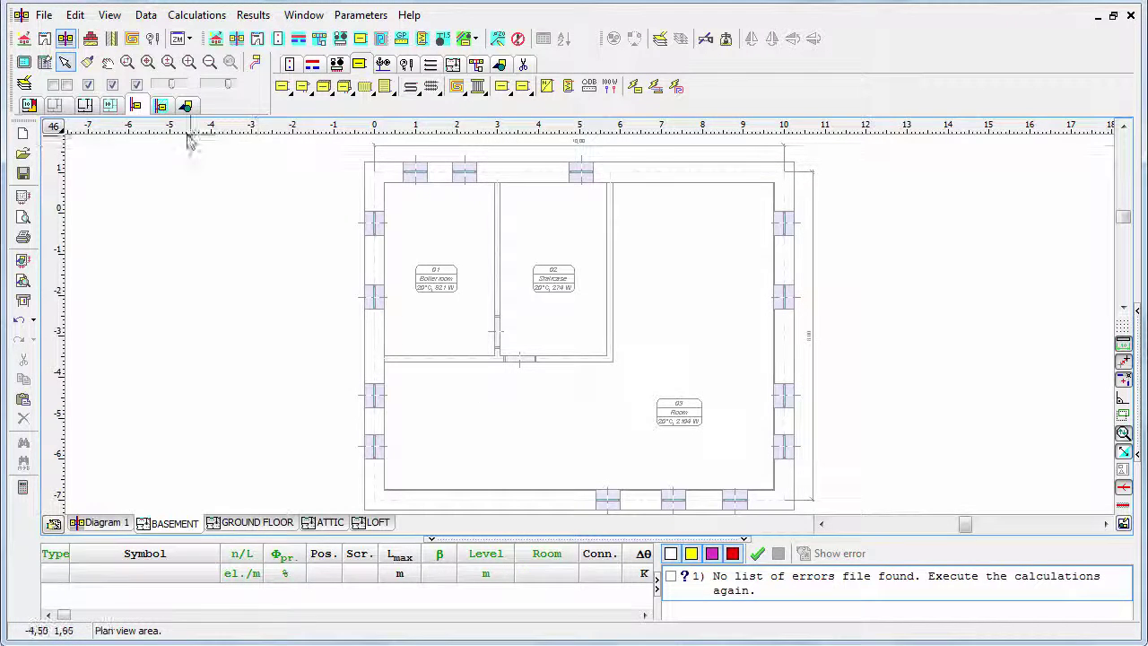
Apply the walls, windows and doors filter and select all those elements
left_click(83, 106)
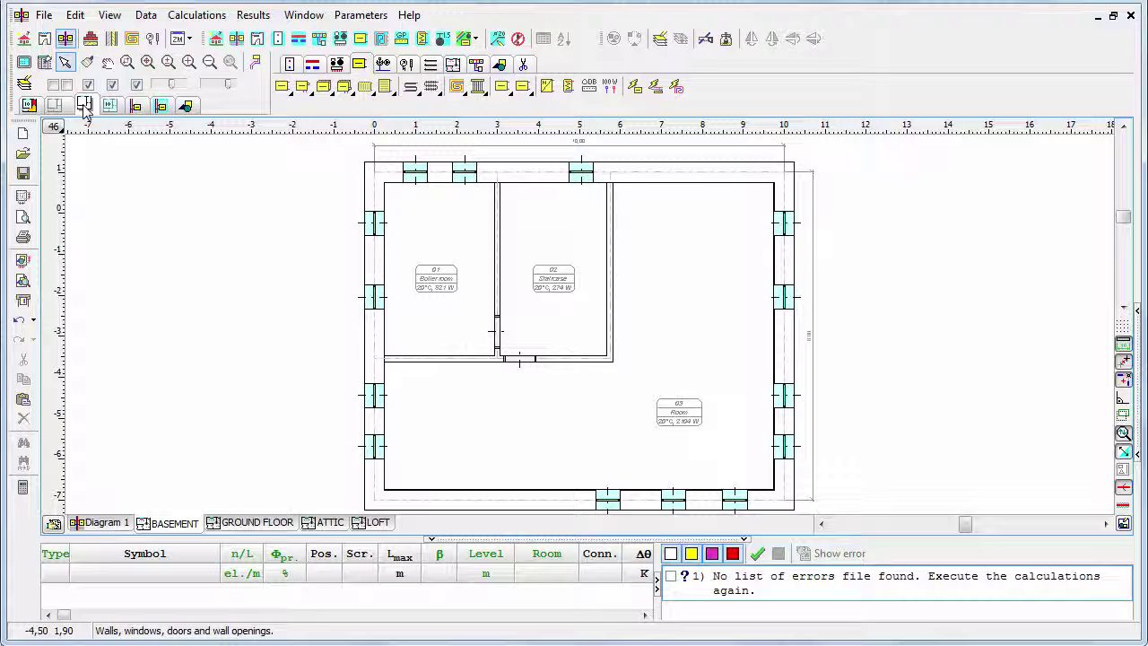
left_click(85, 107)
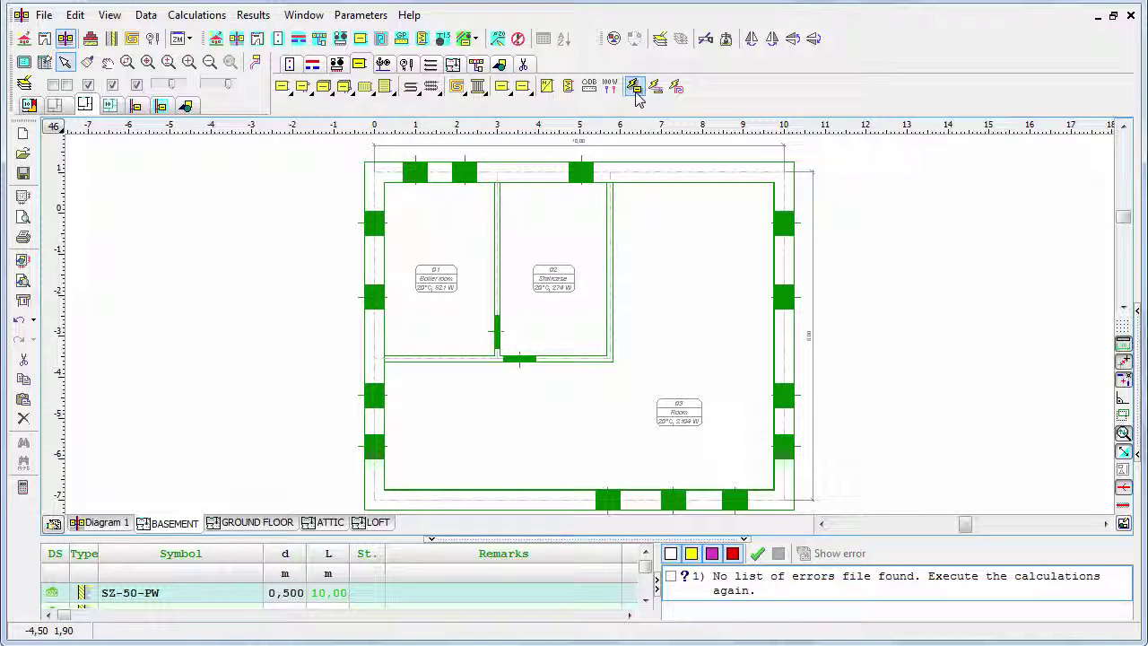
Auto-create Panel radiator VK radiators with symbol CV**-60 under all selected windows
left_click(633, 87)
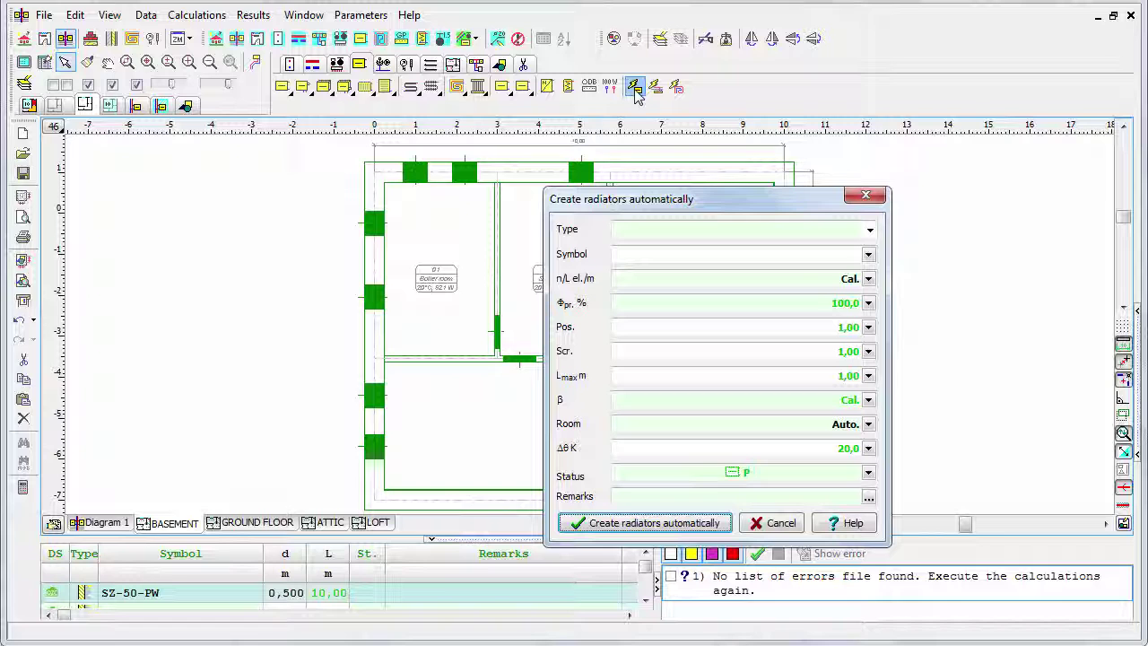
left_click(868, 232)
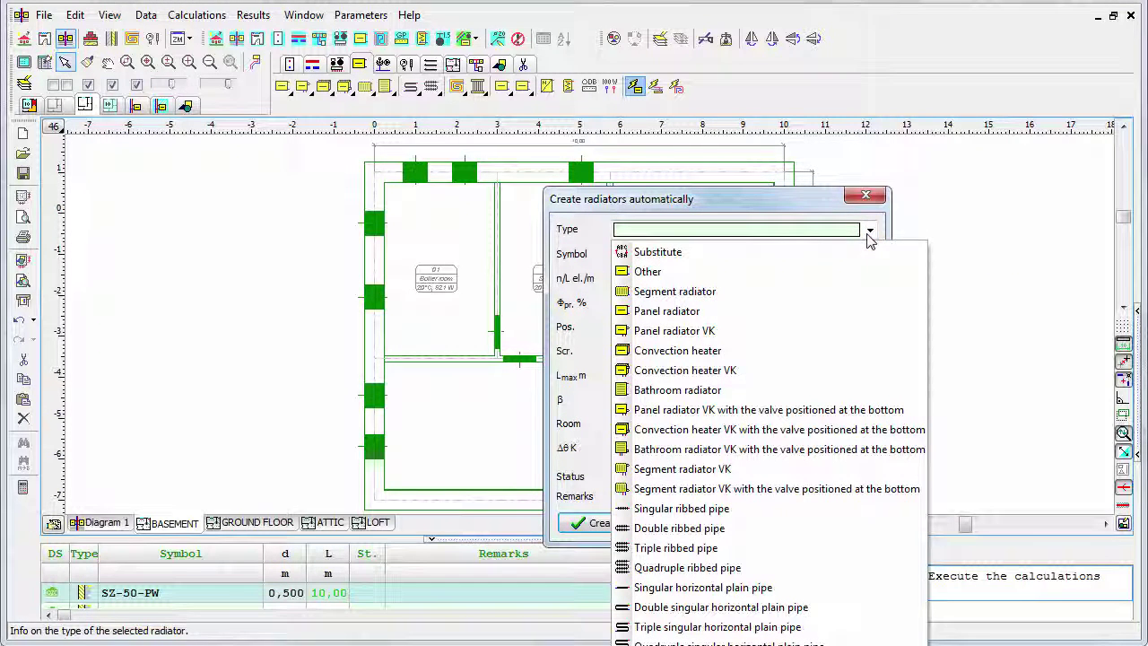
left_click(702, 330)
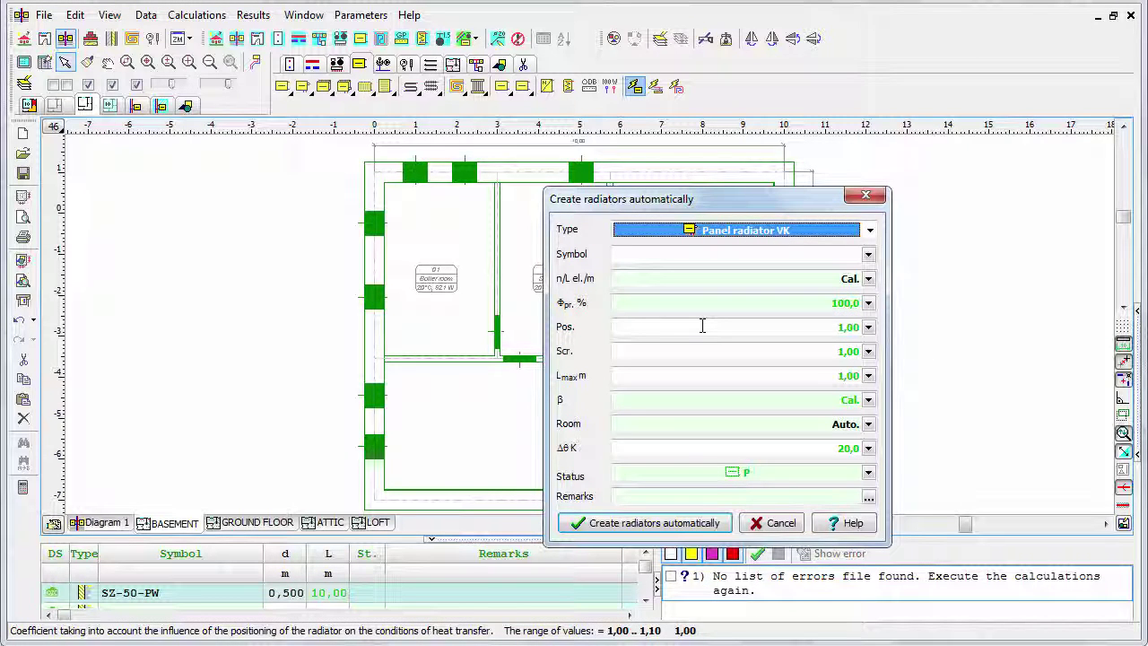
left_click(658, 277)
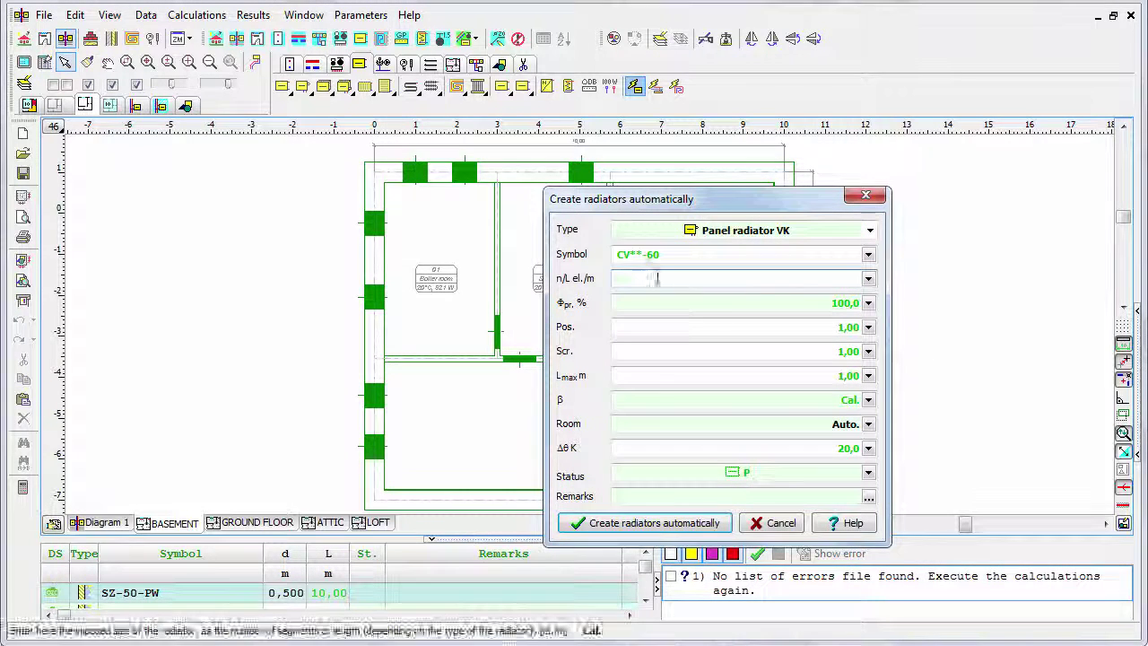
left_click(652, 525)
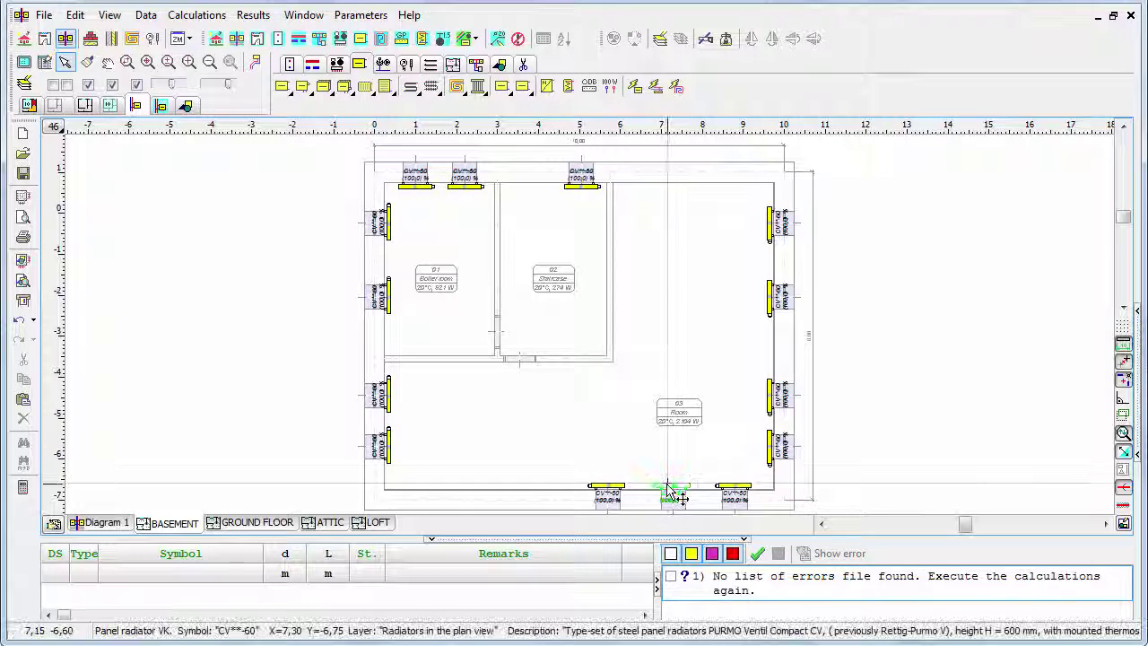
Delete three auto-added radiators in Room 03: the middle bottom-wall one and two right-wall ones
left_click(672, 491)
left_click_drag(672, 491, 773, 248)
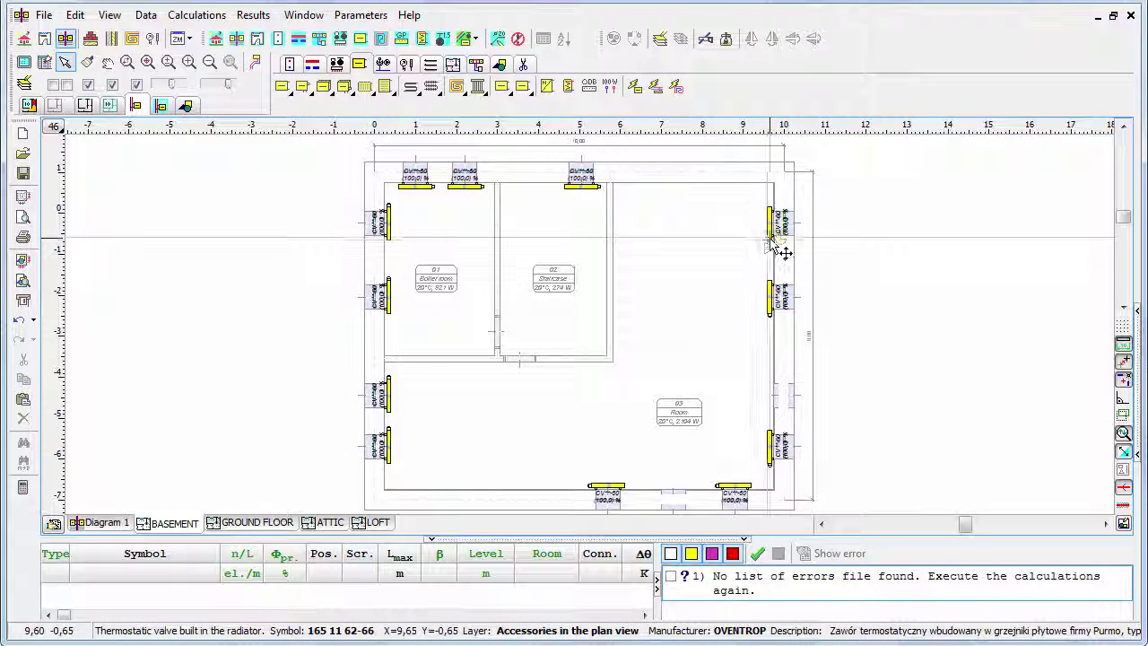
left_click(423, 187)
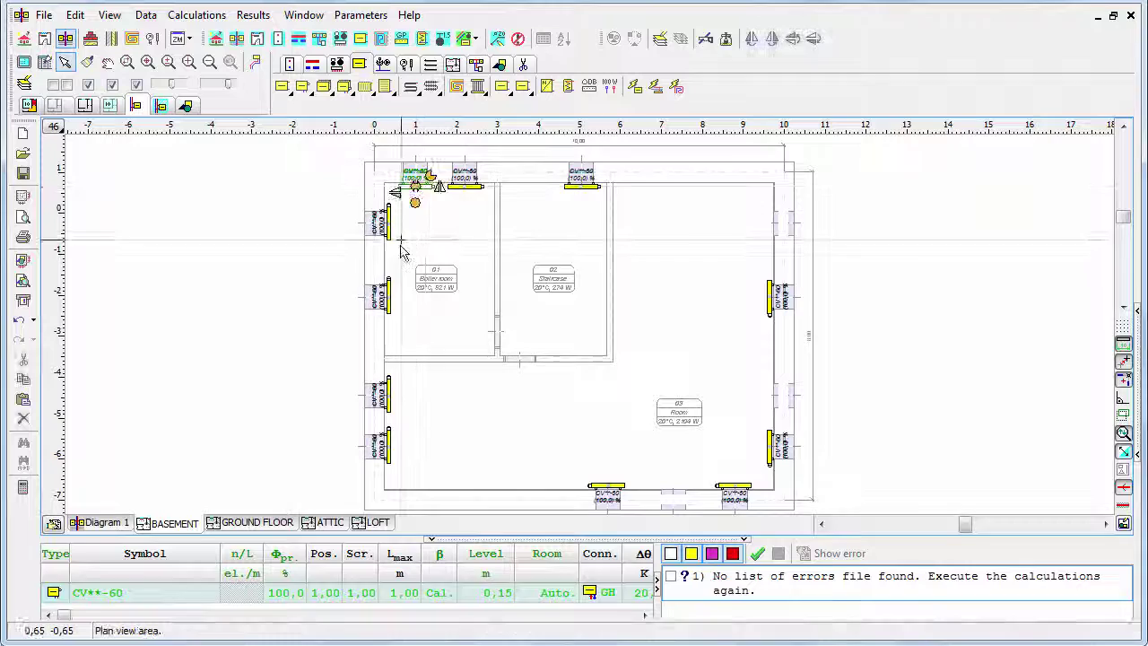